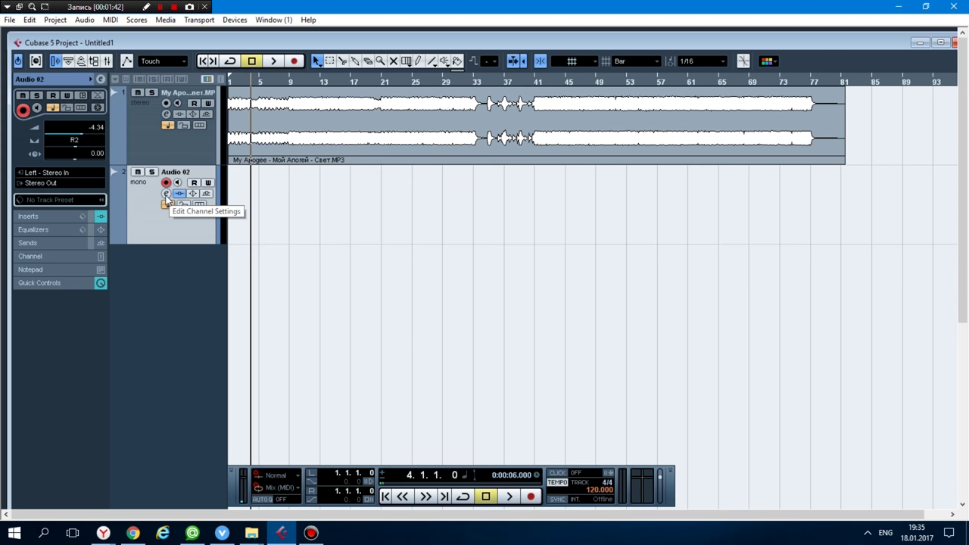
Delete the Audio 02 track below the imported MP3 track.
{"action": "left_click", "coordinate": [150, 233]}
{"action": "left_click", "coordinate": [193, 340]}
{"action": "left_click", "coordinate": [167, 310]}
{"action": "left_click", "coordinate": [158, 219]}
{"action": "key", "text": "shift+Delete"}
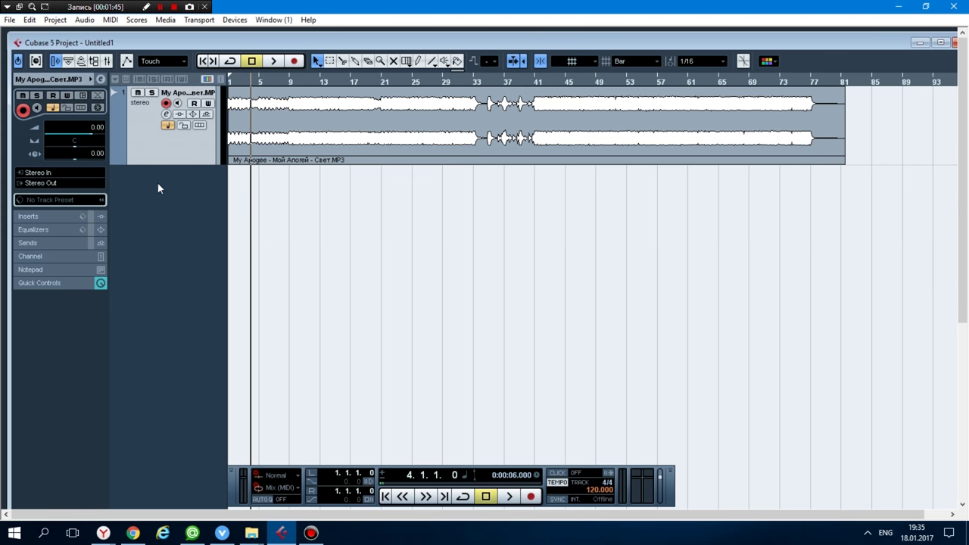
Add a new mono audio track below the imported MP3 track.
{"action": "right_click", "coordinate": [158, 184]}
{"action": "left_click", "coordinate": [162, 191]}
{"action": "left_click", "coordinate": [518, 322]}
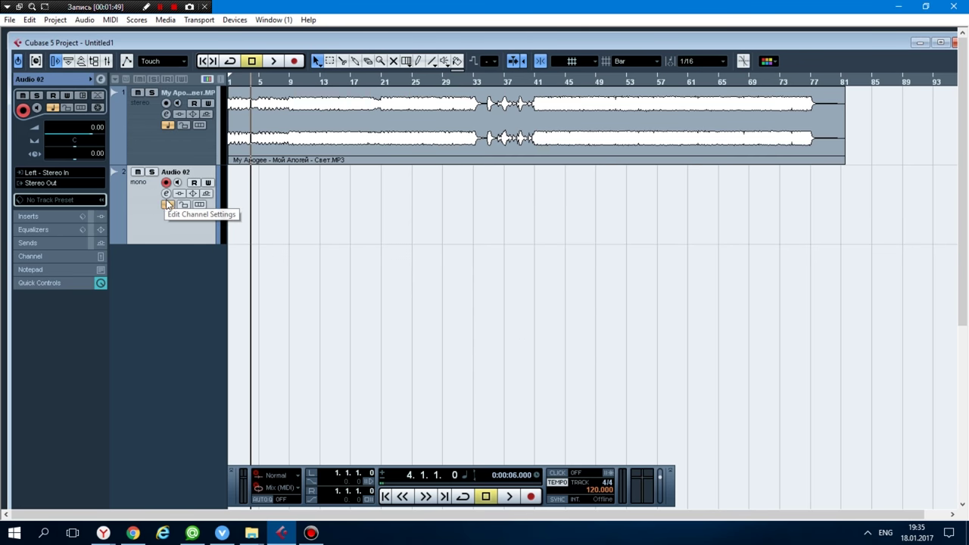
Open the Audio 02 channel settings and load the saved selected-channel settings from Гитара Металл.vmx.
{"action": "left_click", "coordinate": [167, 196]}
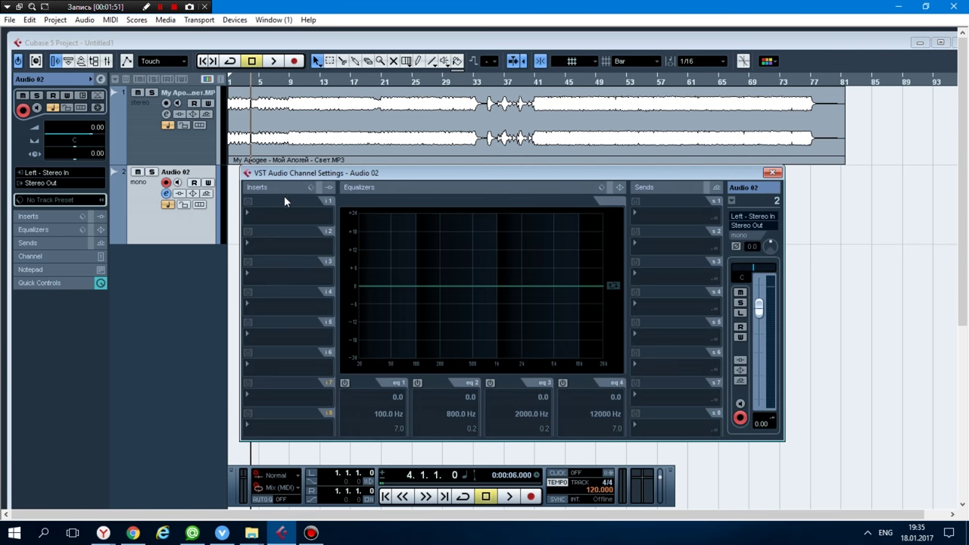
{"action": "right_click", "coordinate": [279, 203]}
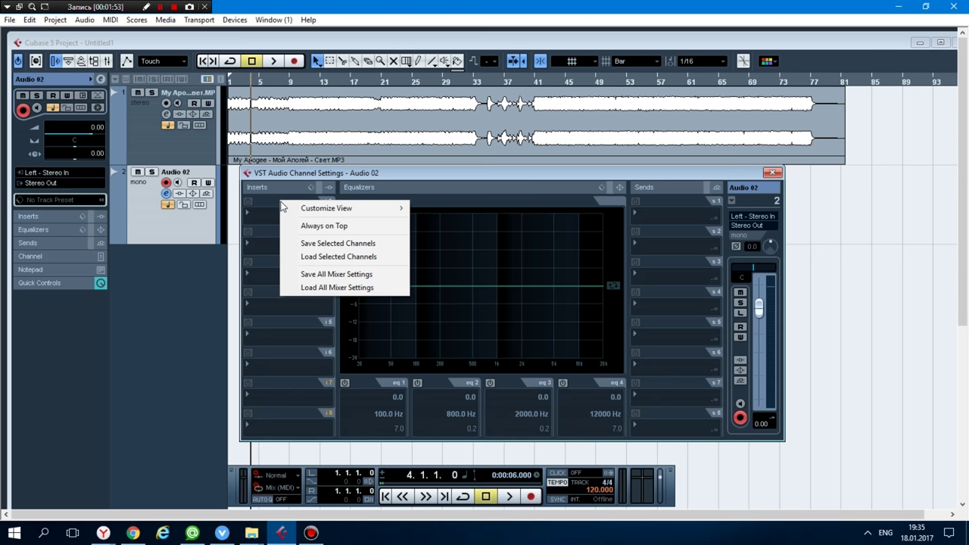
{"action": "left_click", "coordinate": [322, 258]}
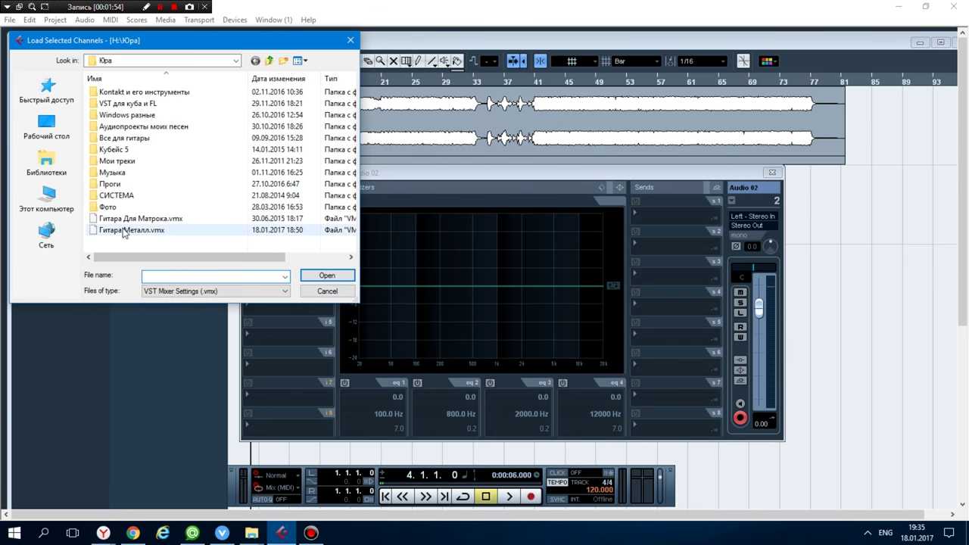
{"action": "left_click", "coordinate": [119, 231]}
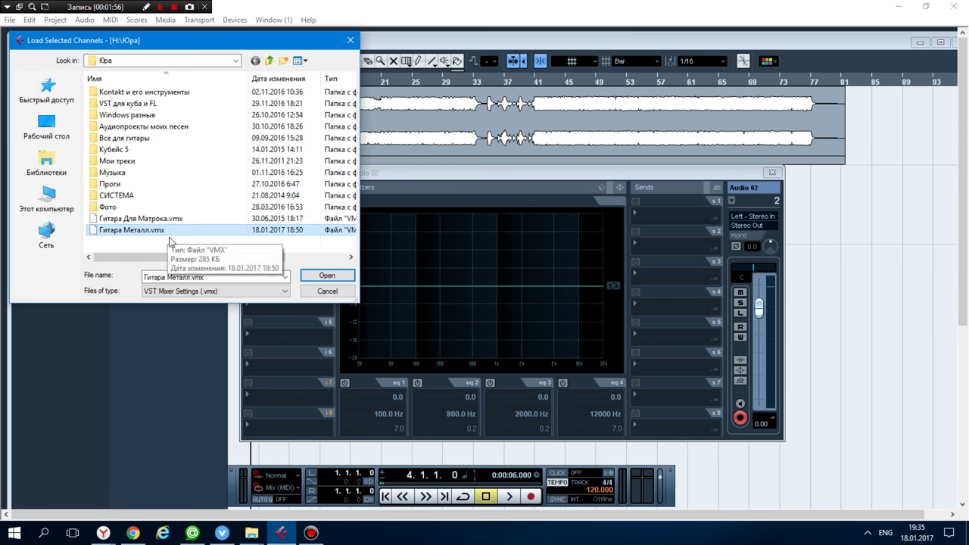
{"action": "left_click", "coordinate": [318, 277]}
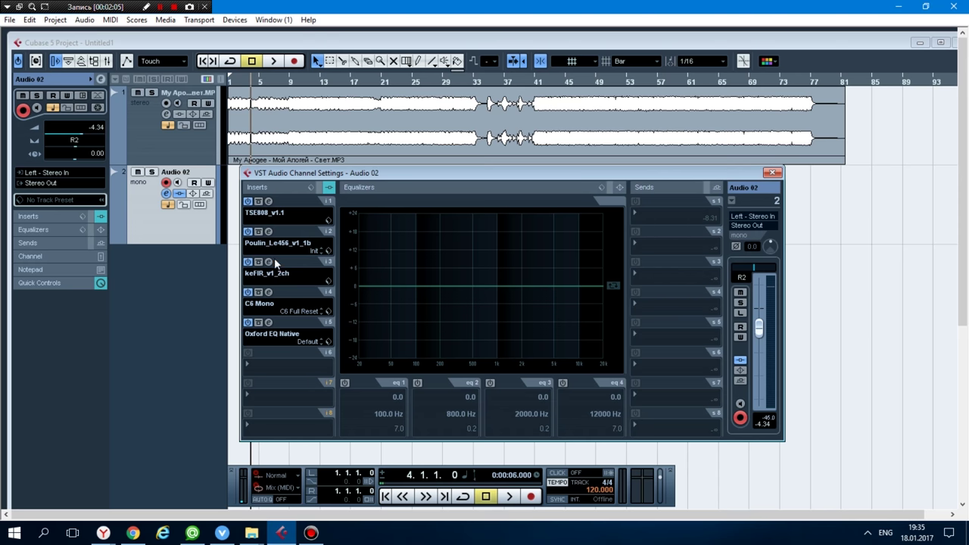
Examine the TSE808 overdrive and Poulin Le456 amp plug-ins in inserts 1 and 2, closing each one.
{"action": "left_click", "coordinate": [269, 202]}
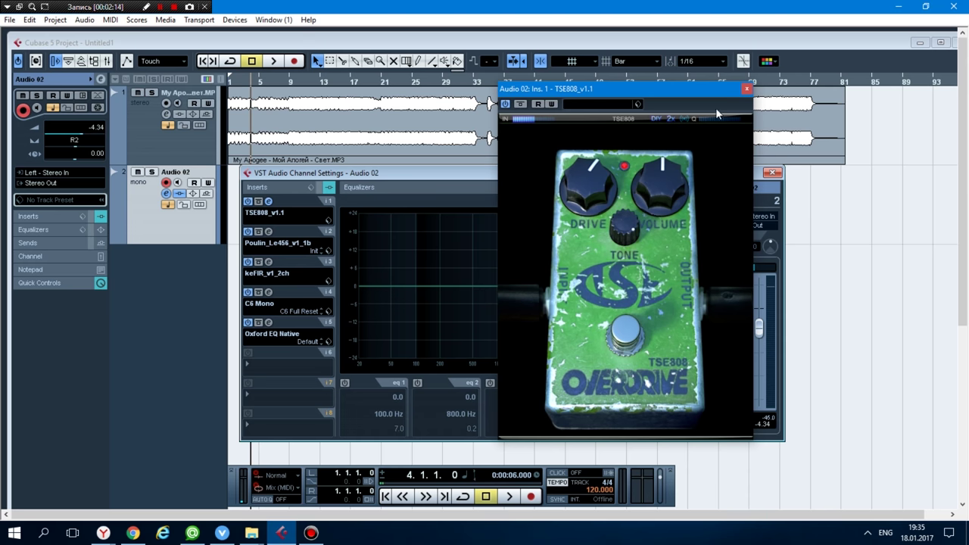
{"action": "left_click", "coordinate": [748, 90]}
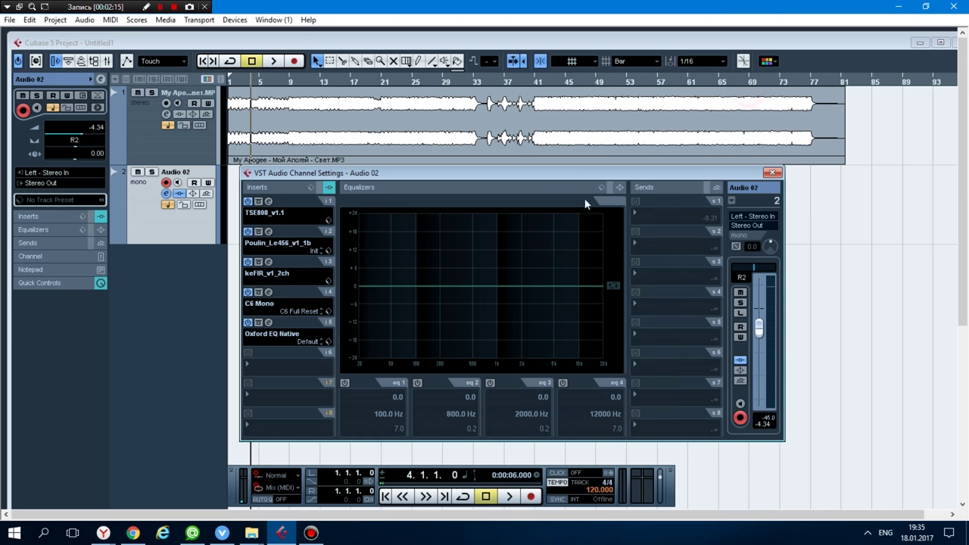
{"action": "left_click", "coordinate": [269, 231]}
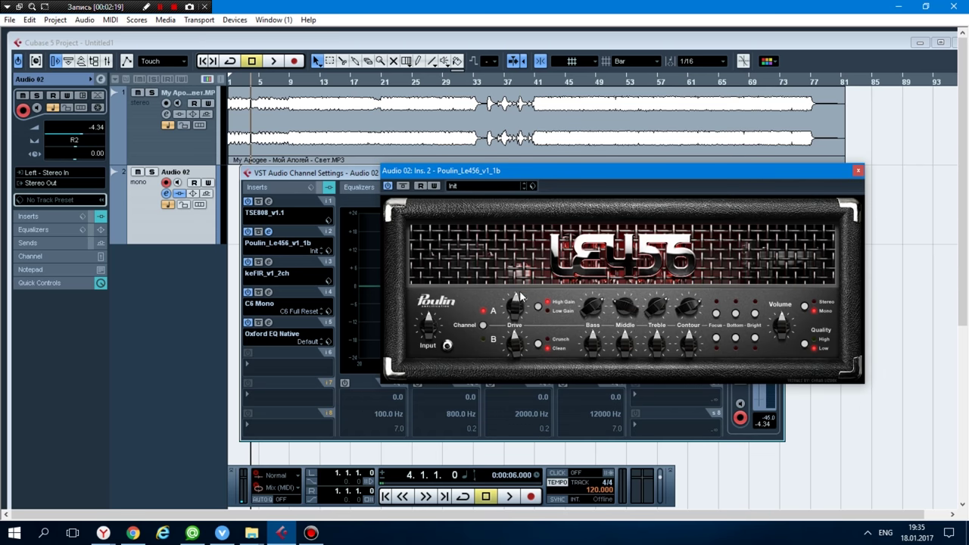
{"action": "left_click", "coordinate": [858, 170]}
Load the impulse response 1on-preshigh.wav from the catharsis-awesometime-fredman folder into the keFIR insert, and close the plug-in.
{"action": "left_click", "coordinate": [268, 261]}
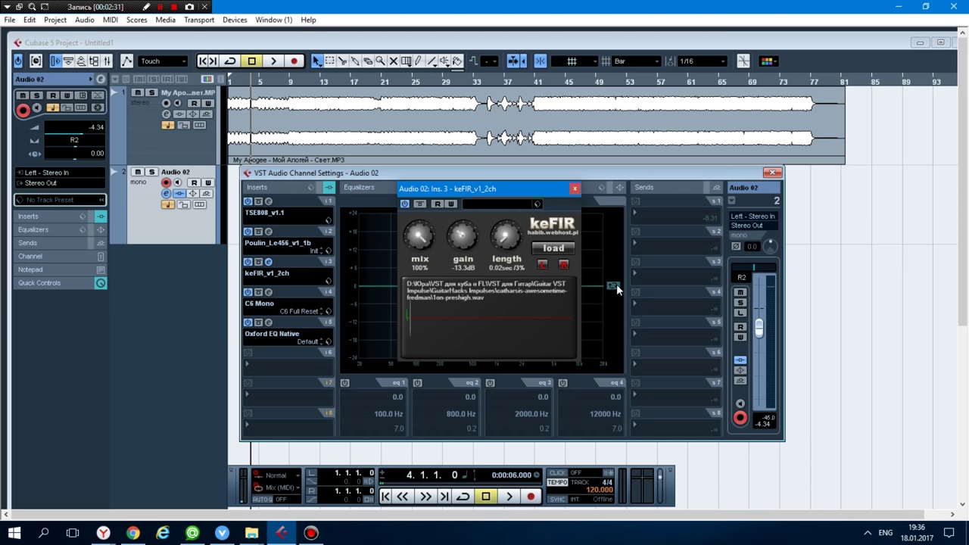
{"action": "left_click", "coordinate": [552, 249]}
{"action": "left_click", "coordinate": [540, 307]}
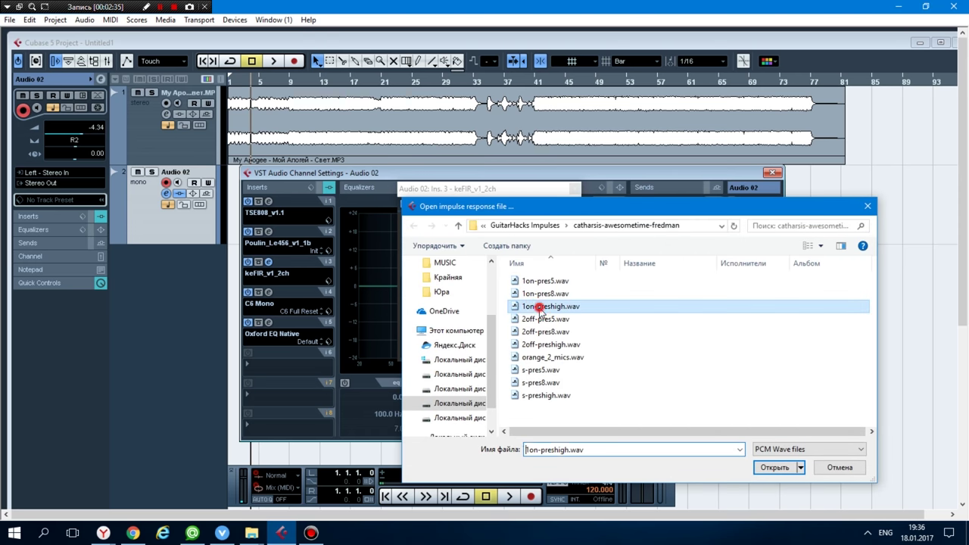
{"action": "left_click", "coordinate": [765, 467]}
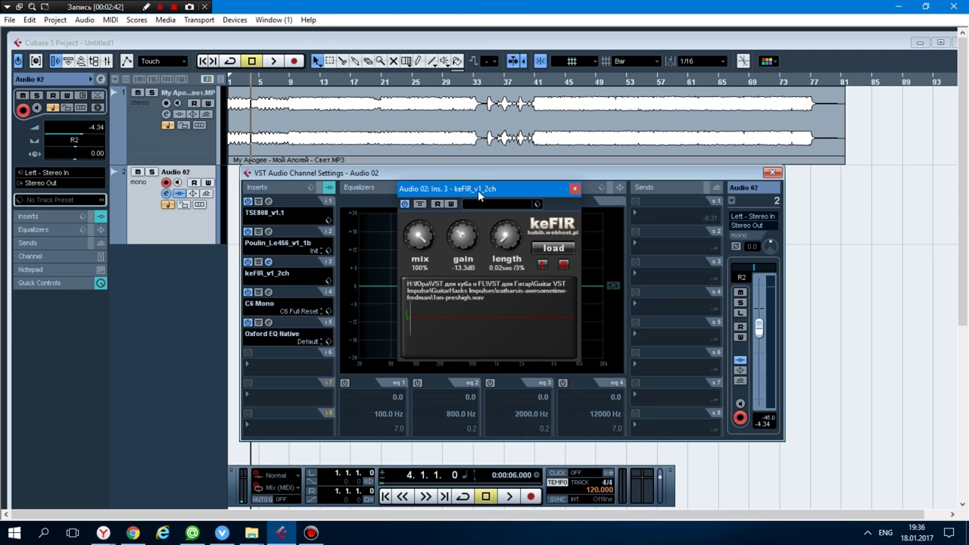
{"action": "left_click", "coordinate": [575, 188]}
Examine the C6 Mono and Oxford EQ Native plug-ins in inserts 4 and 5, and close the channel settings.
{"action": "left_click", "coordinate": [270, 292]}
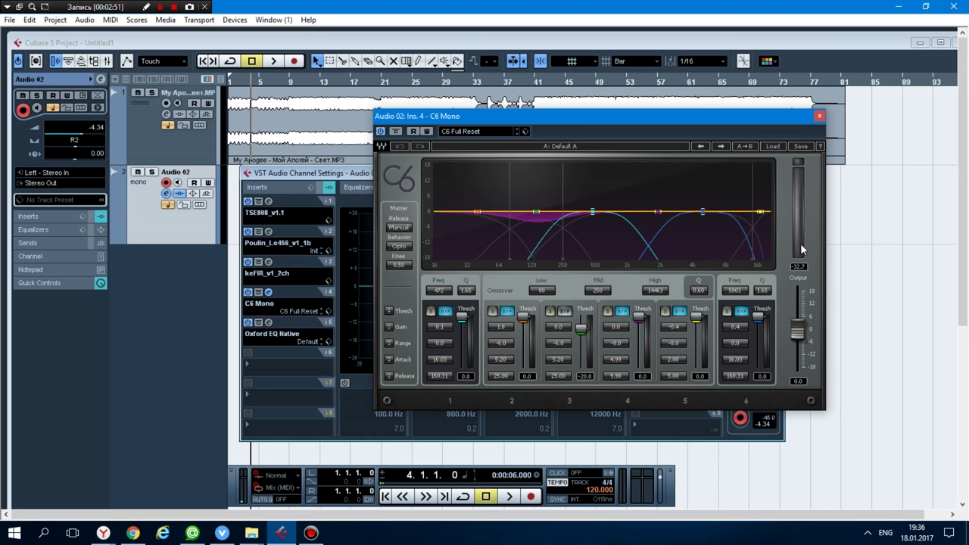
{"action": "left_click", "coordinate": [820, 118]}
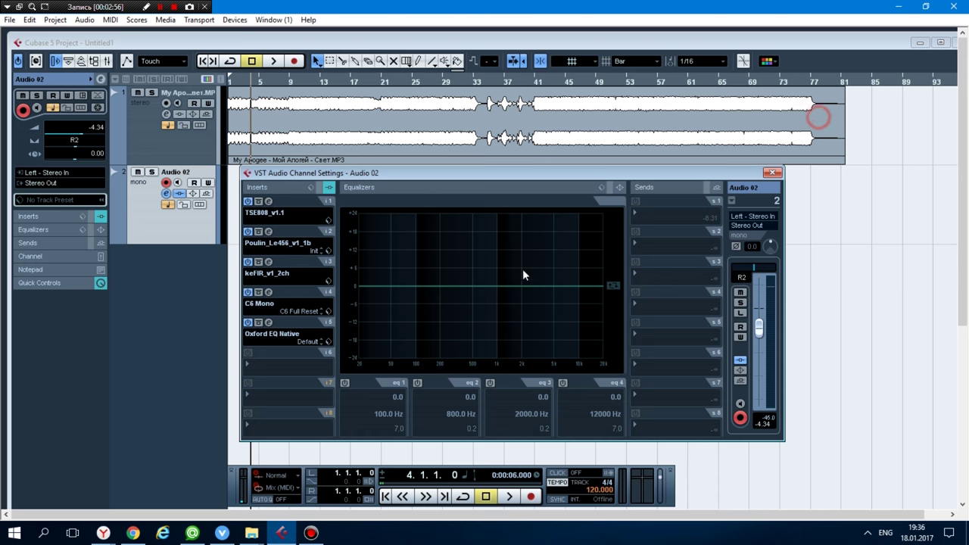
{"action": "left_click", "coordinate": [268, 322]}
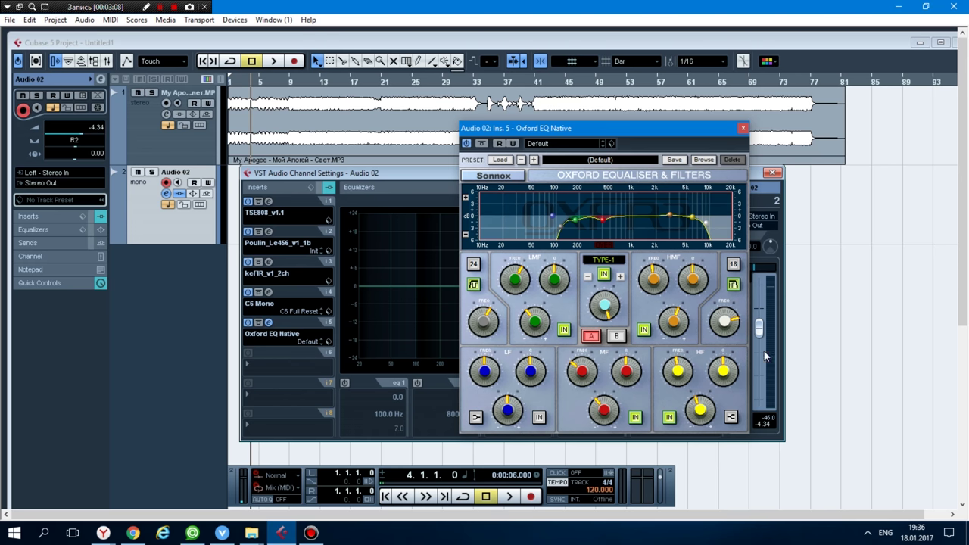
{"action": "left_click", "coordinate": [743, 129]}
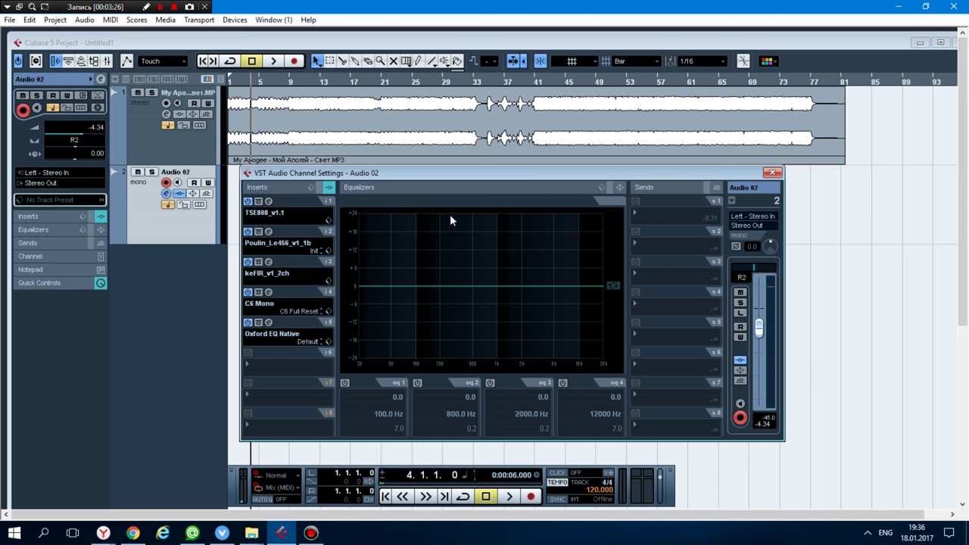
{"action": "left_click", "coordinate": [771, 174]}
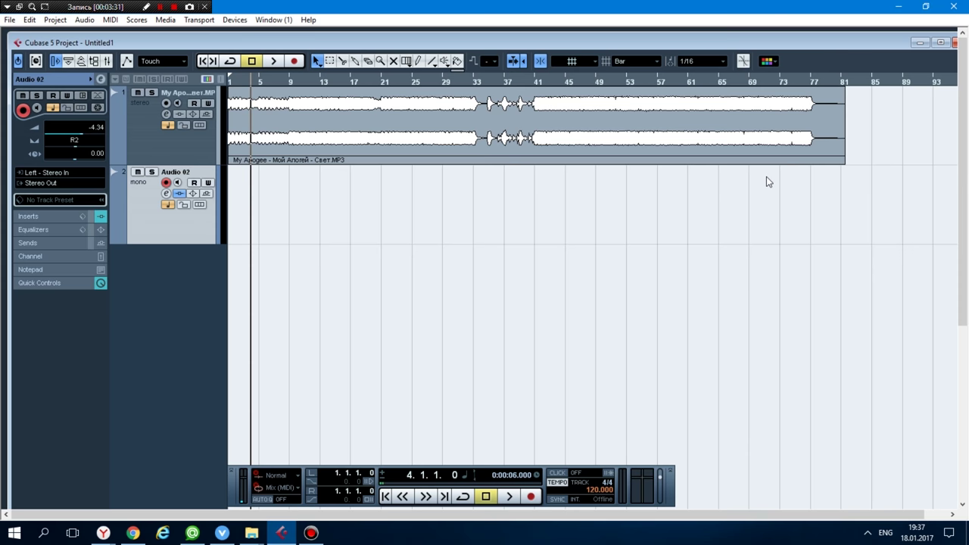
Play the project from about bar 37, jump ahead to about bar 59, and stop playback.
{"action": "left_click", "coordinate": [473, 79]}
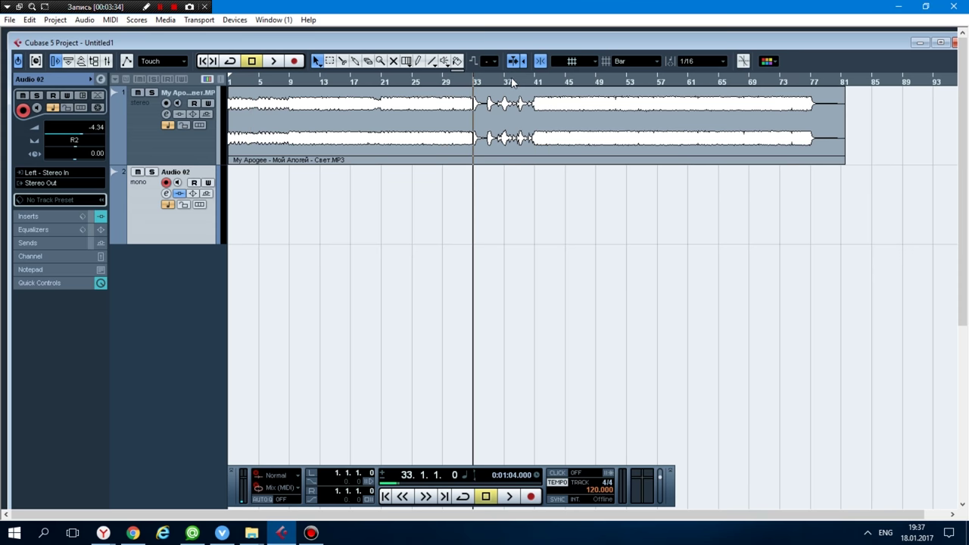
{"action": "left_click", "coordinate": [503, 81]}
{"action": "left_click", "coordinate": [273, 61]}
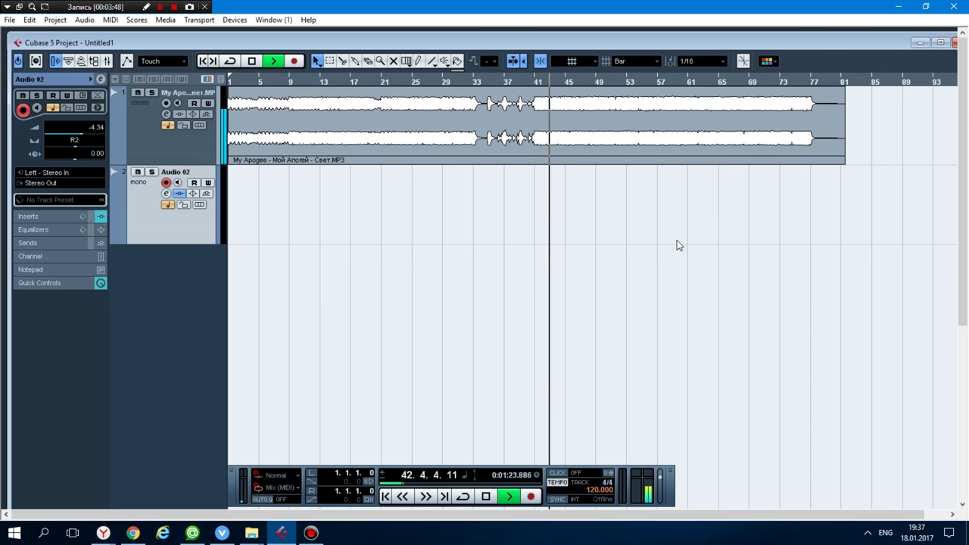
{"action": "left_click", "coordinate": [671, 83]}
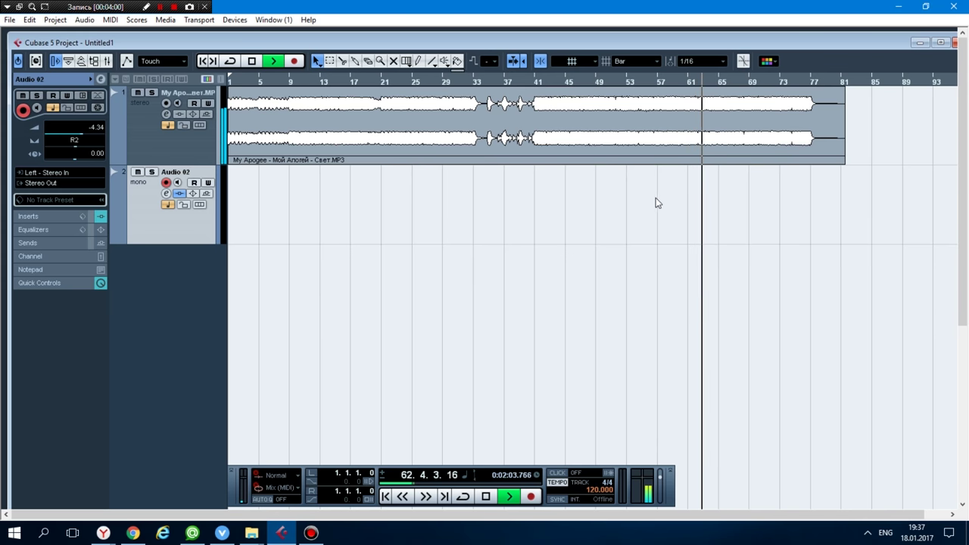
{"action": "left_click", "coordinate": [253, 61]}
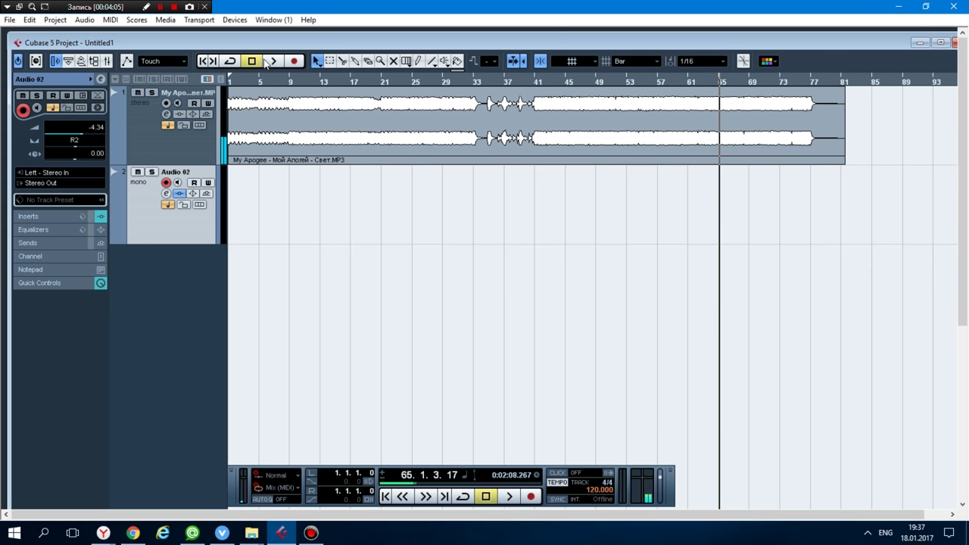